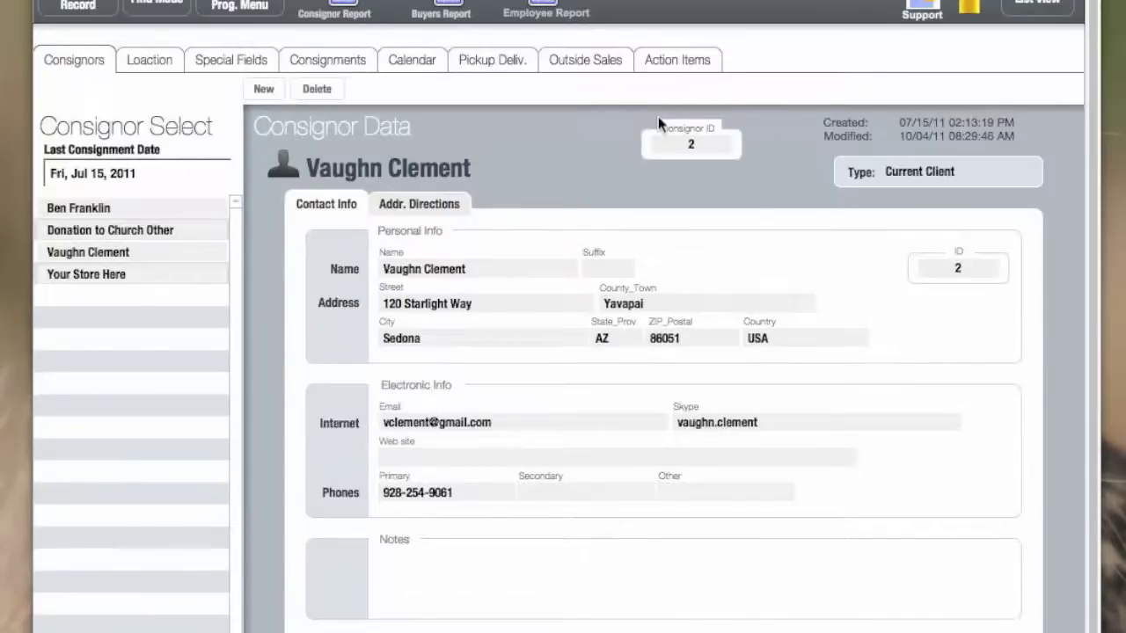
Step: View the client type choices for the open consignor record without changing the selection
{"action": "left_click", "coordinate": [1030, 171]}
{"action": "left_click", "coordinate": [1034, 176]}
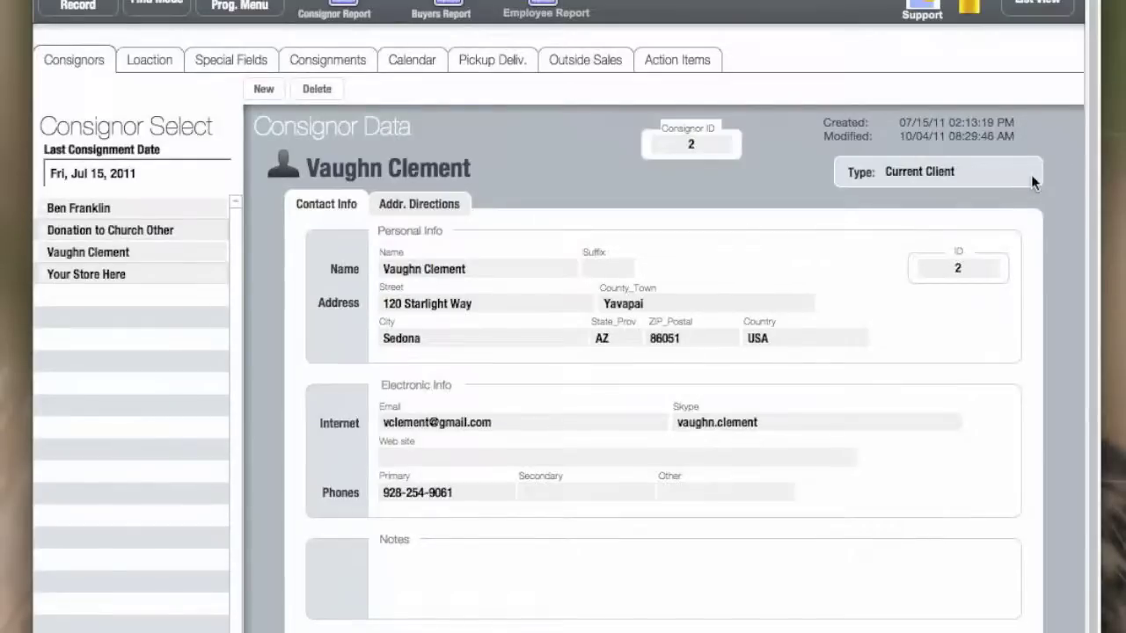
{"action": "left_click", "coordinate": [1031, 174]}
{"action": "left_click", "coordinate": [1031, 174]}
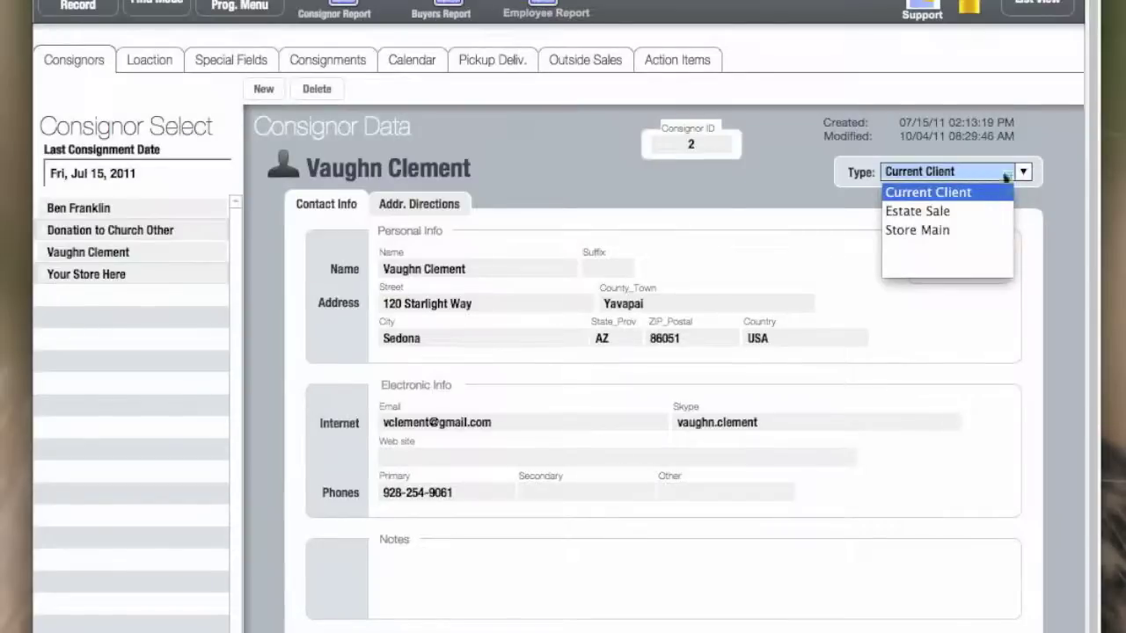
{"action": "left_click", "coordinate": [1031, 148]}
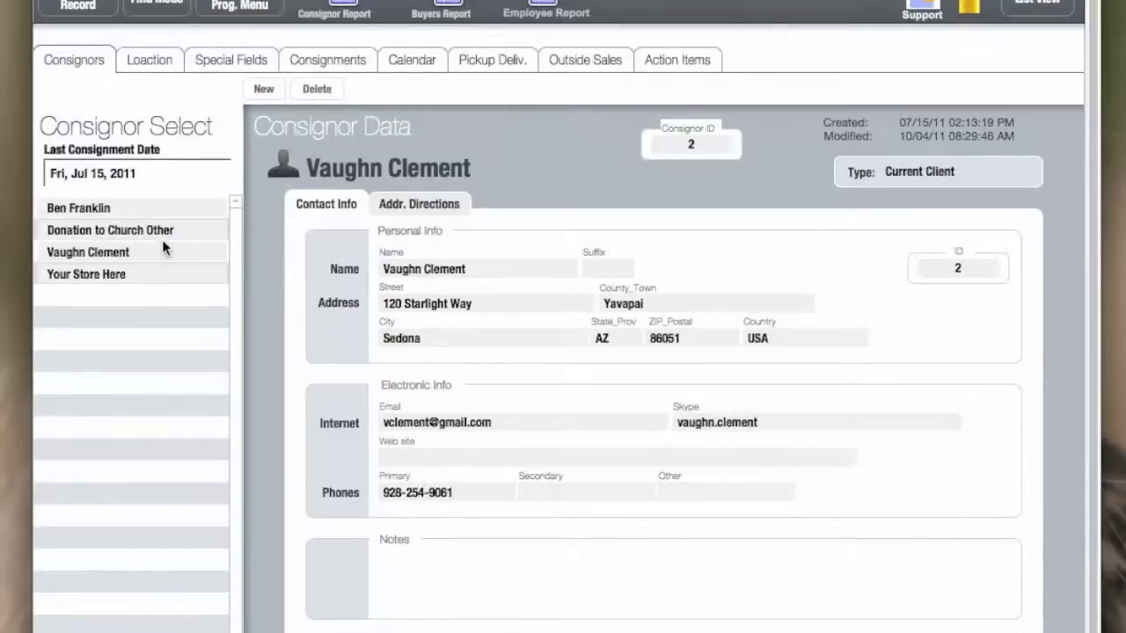
Step: View the estate sale consignor's record, and return to the consignor listed as Current Client
{"action": "left_click", "coordinate": [103, 209]}
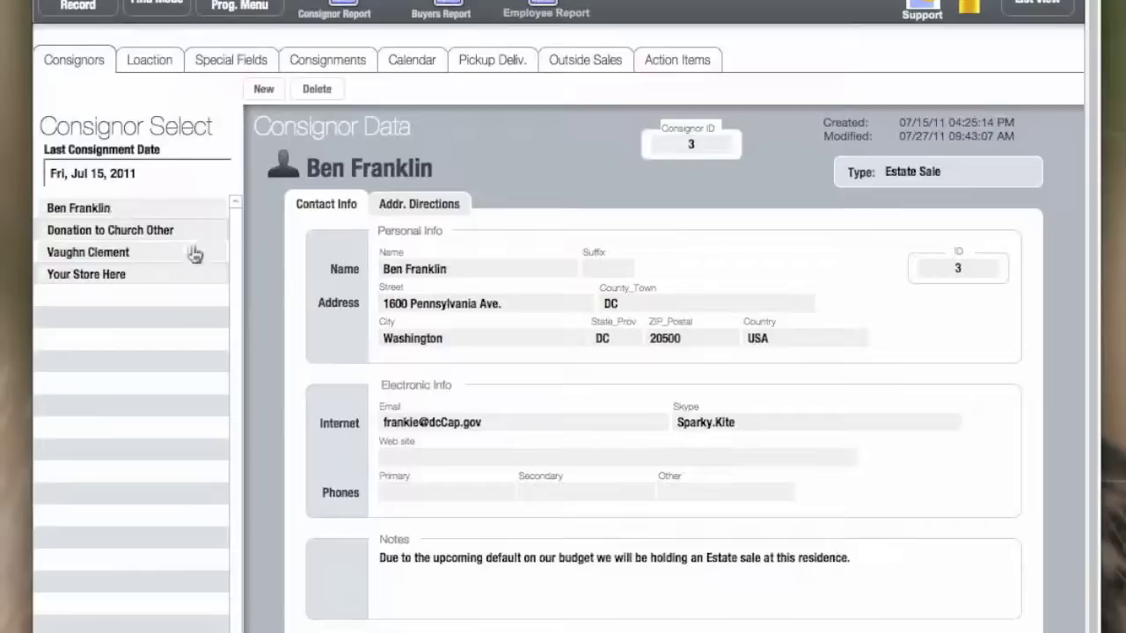
{"action": "left_click", "coordinate": [165, 258]}
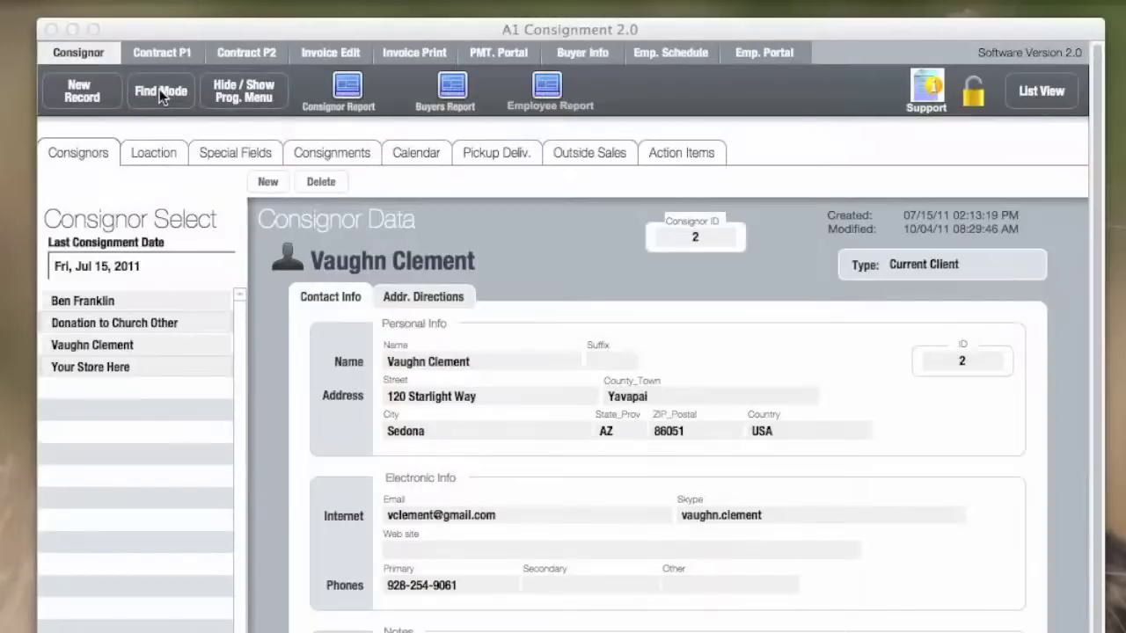
Step: Show the program menu with its record navigation tools, and hide it again
{"action": "left_click", "coordinate": [236, 102]}
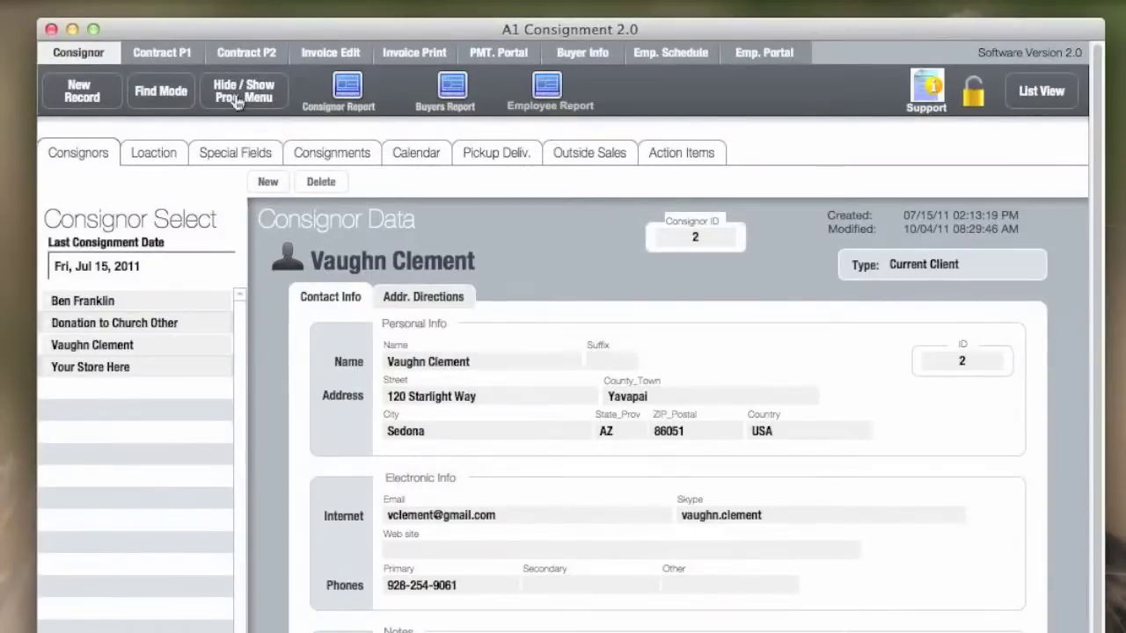
{"action": "left_click", "coordinate": [236, 102]}
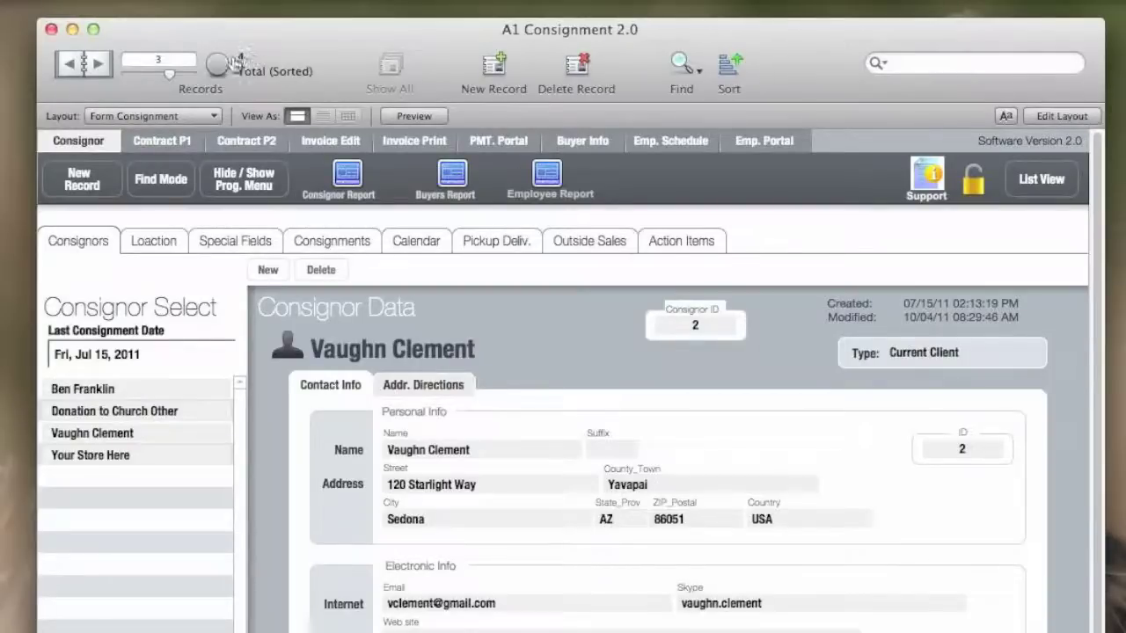
{"action": "left_click", "coordinate": [235, 180]}
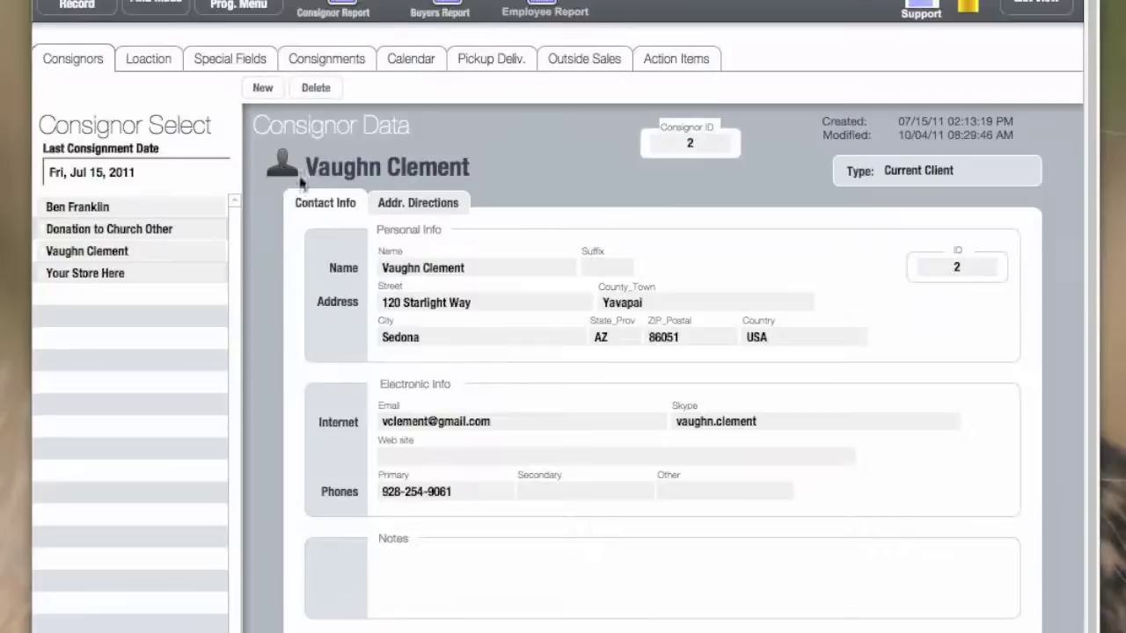
Step: View the consignor's address on the location map
{"action": "left_click", "coordinate": [389, 228]}
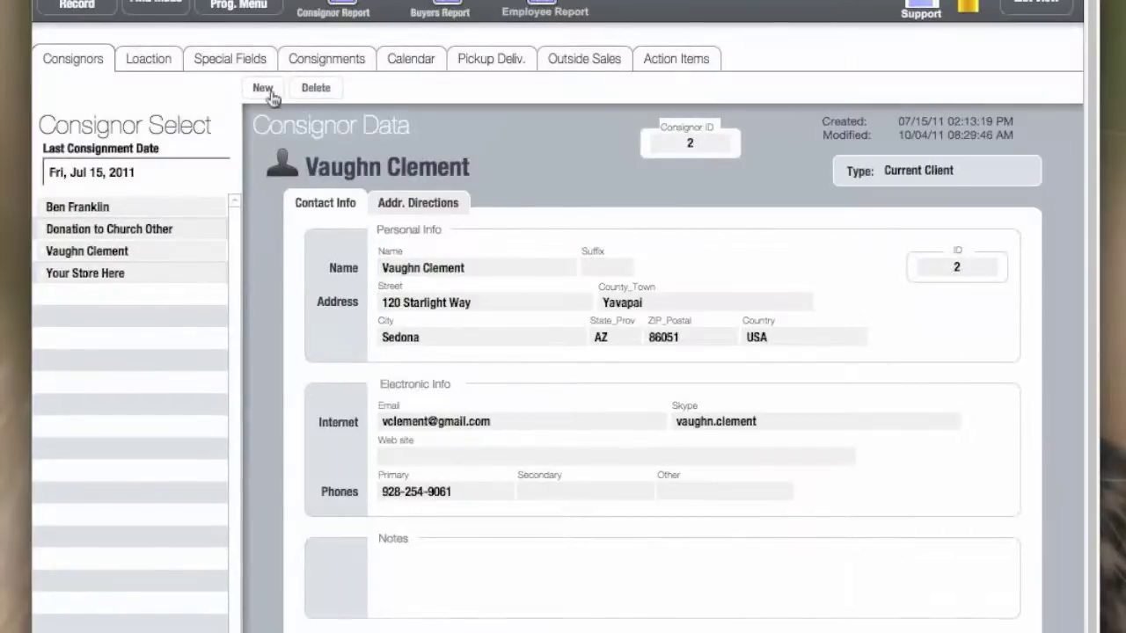
{"action": "left_click", "coordinate": [169, 63]}
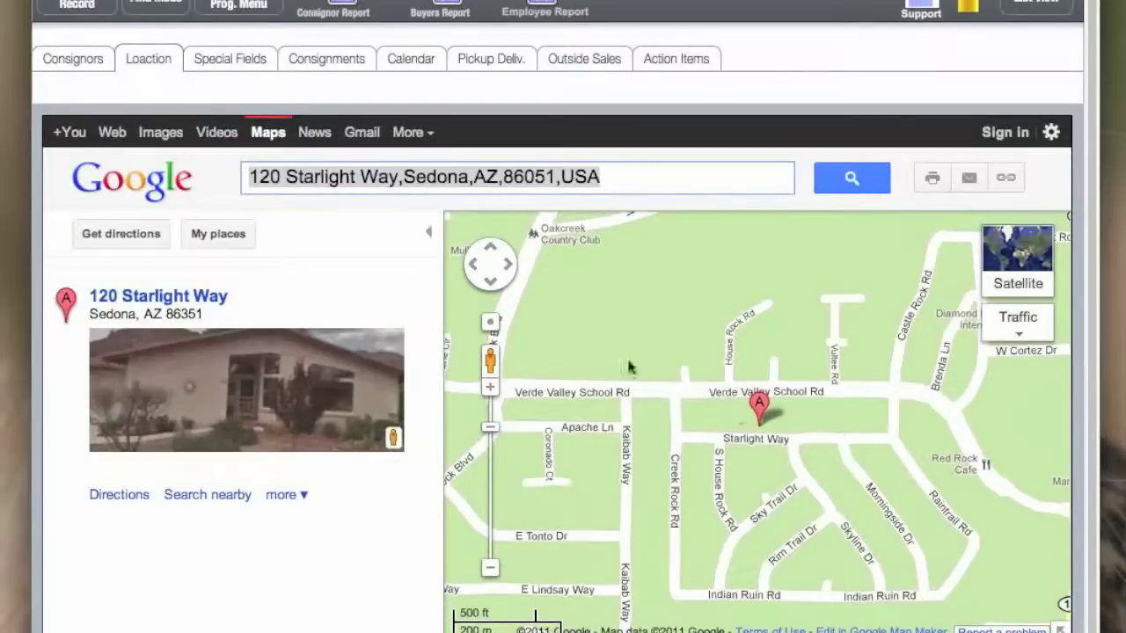
Step: Examine the consignor's user-defined title and input fields in both rows of the first column
{"action": "left_click", "coordinate": [237, 62]}
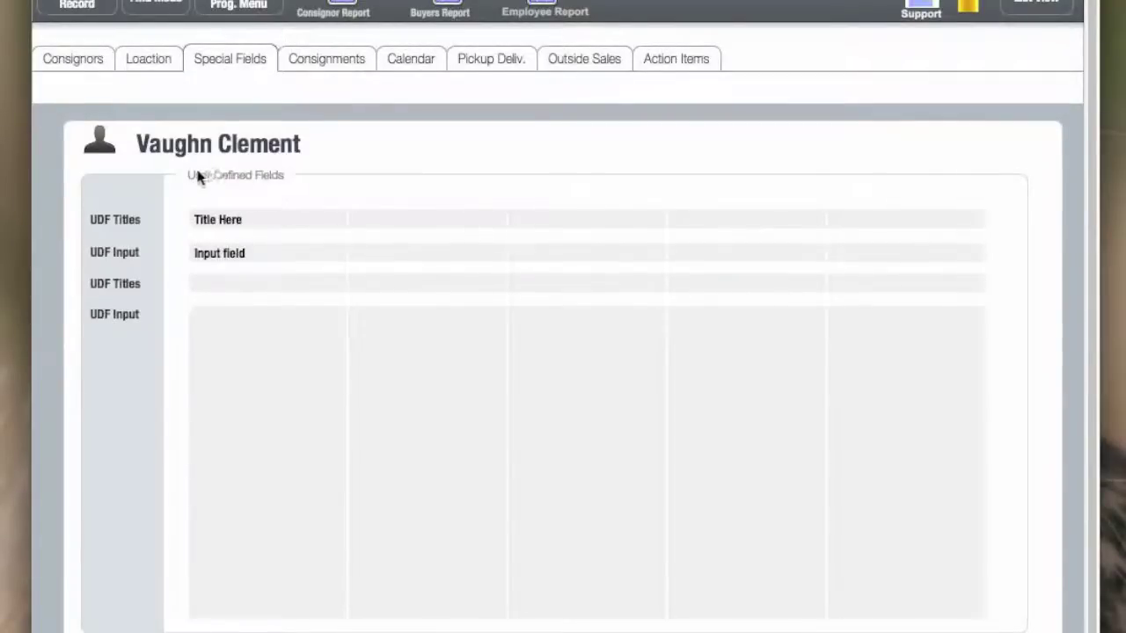
{"action": "left_click", "coordinate": [266, 219]}
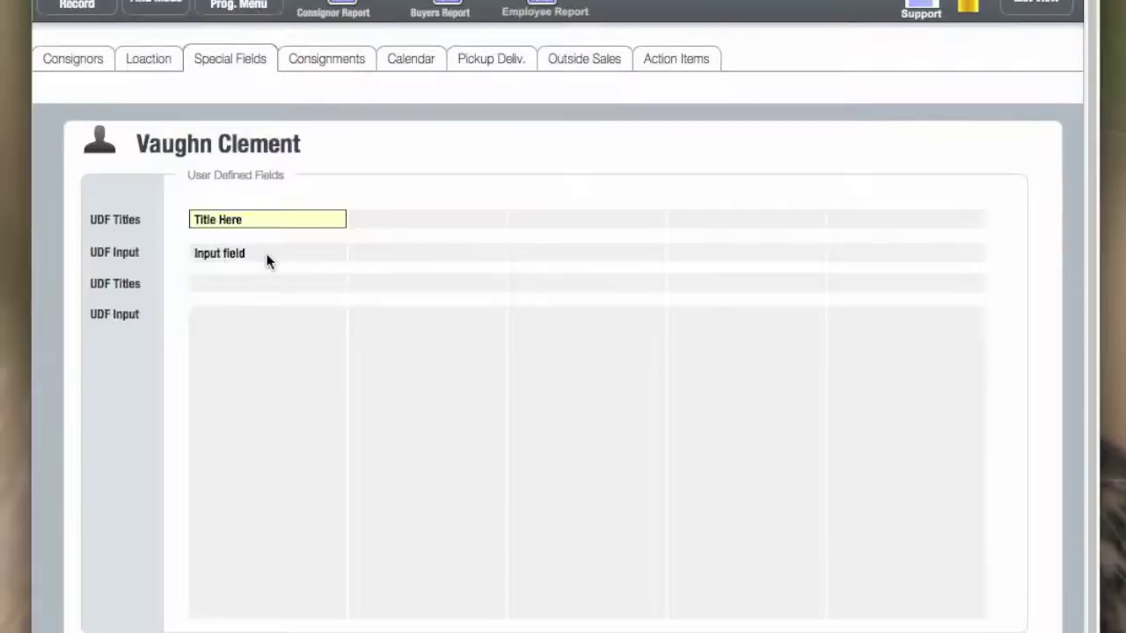
{"action": "left_click", "coordinate": [266, 254]}
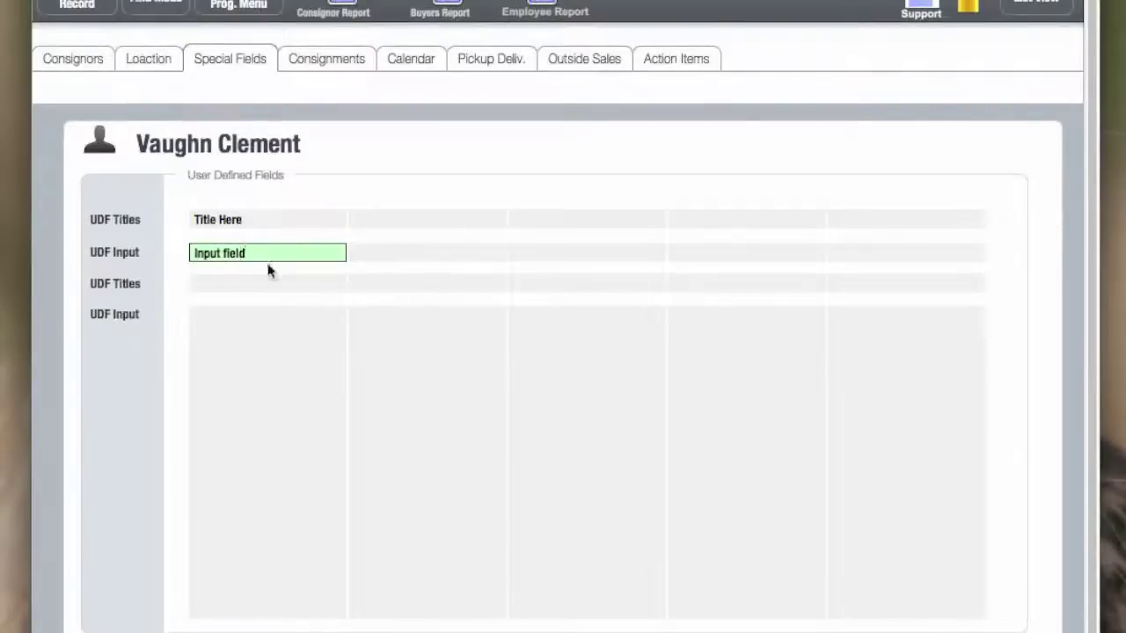
{"action": "left_click", "coordinate": [266, 282]}
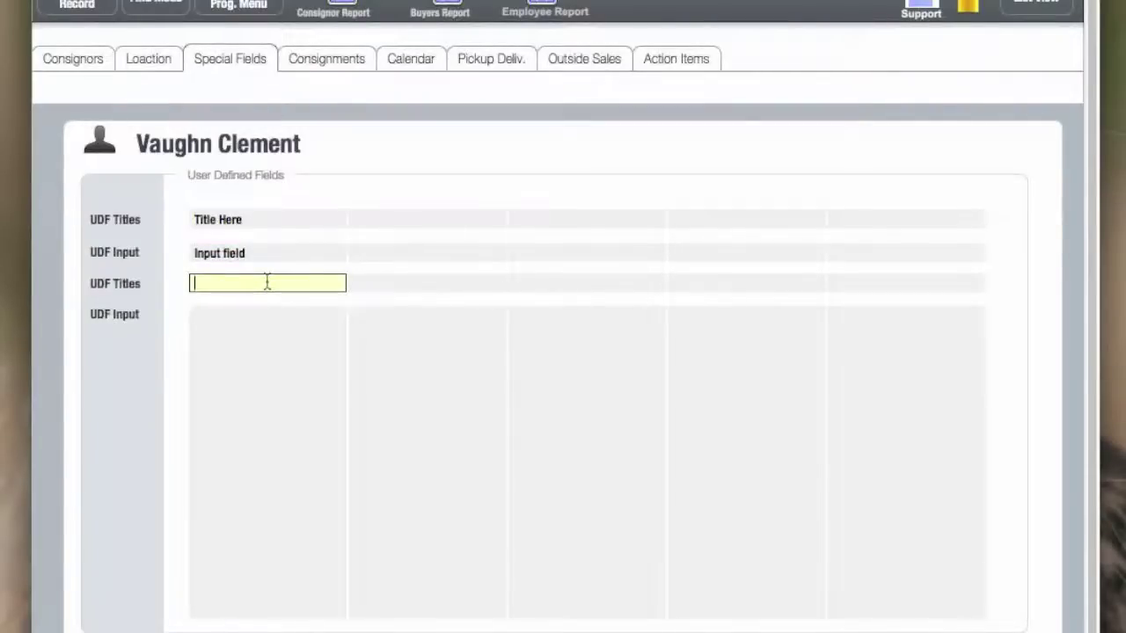
{"action": "left_click", "coordinate": [262, 318]}
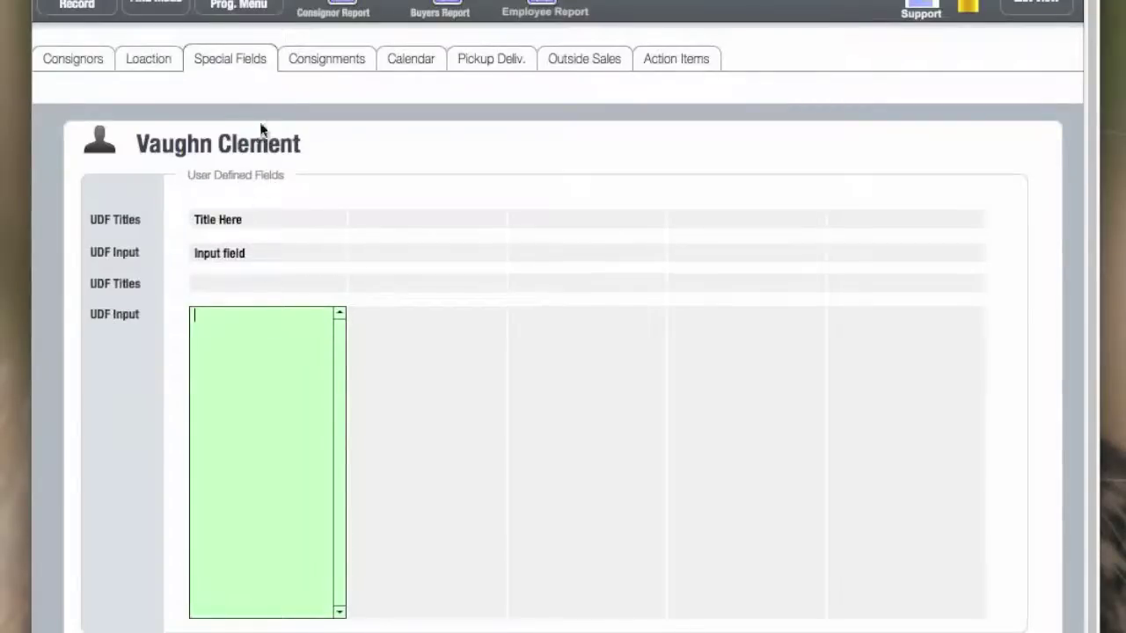
Step: Examine the Testing Me consignment's sell prices, date ranges, markdown dates and status choices
{"action": "left_click", "coordinate": [318, 66]}
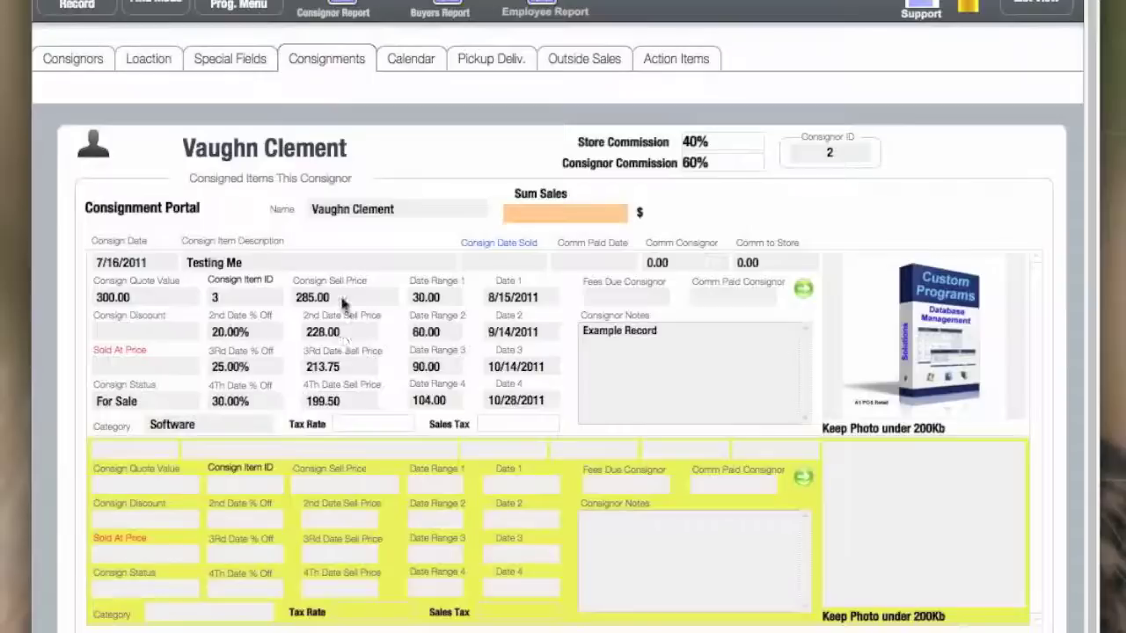
{"action": "left_click", "coordinate": [340, 400]}
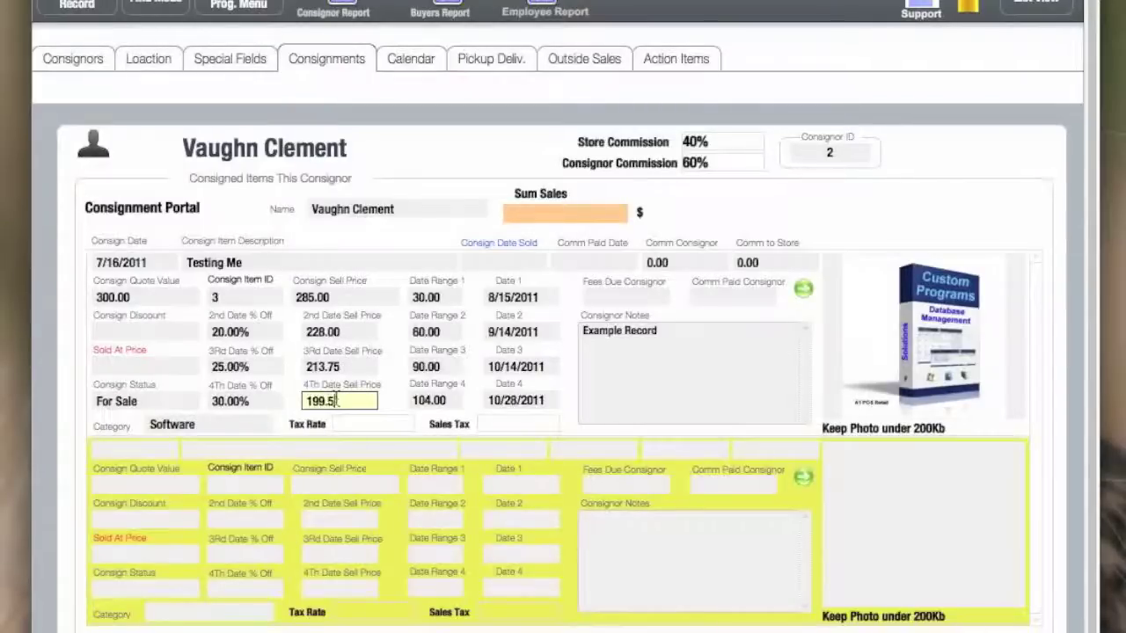
{"action": "left_click", "coordinate": [441, 300]}
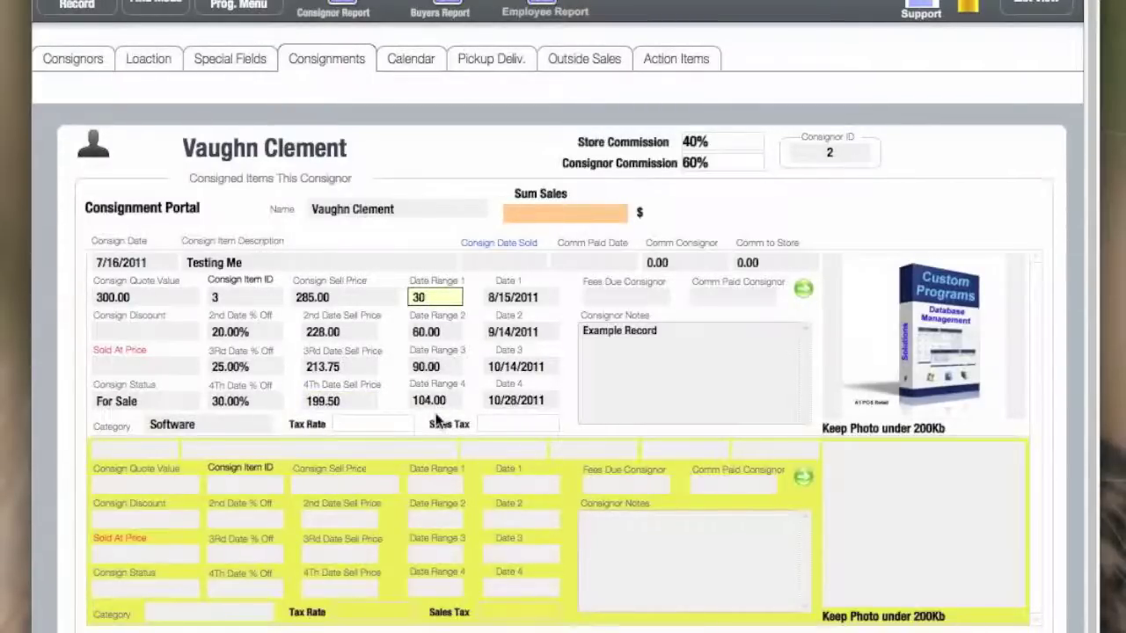
{"action": "left_click", "coordinate": [543, 299]}
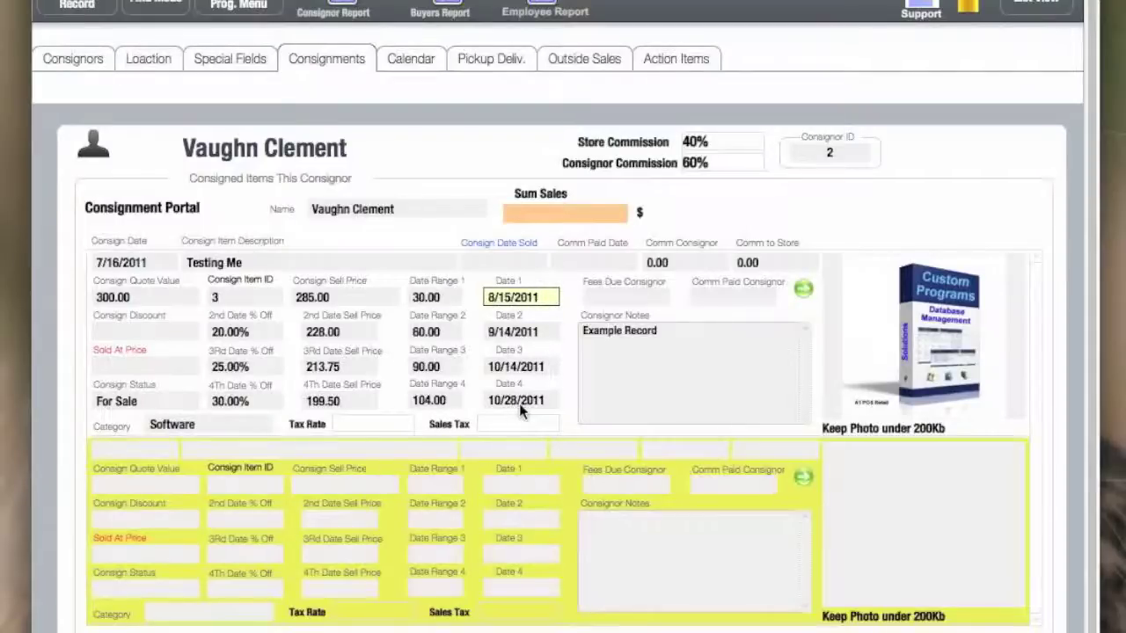
{"action": "left_click", "coordinate": [170, 407]}
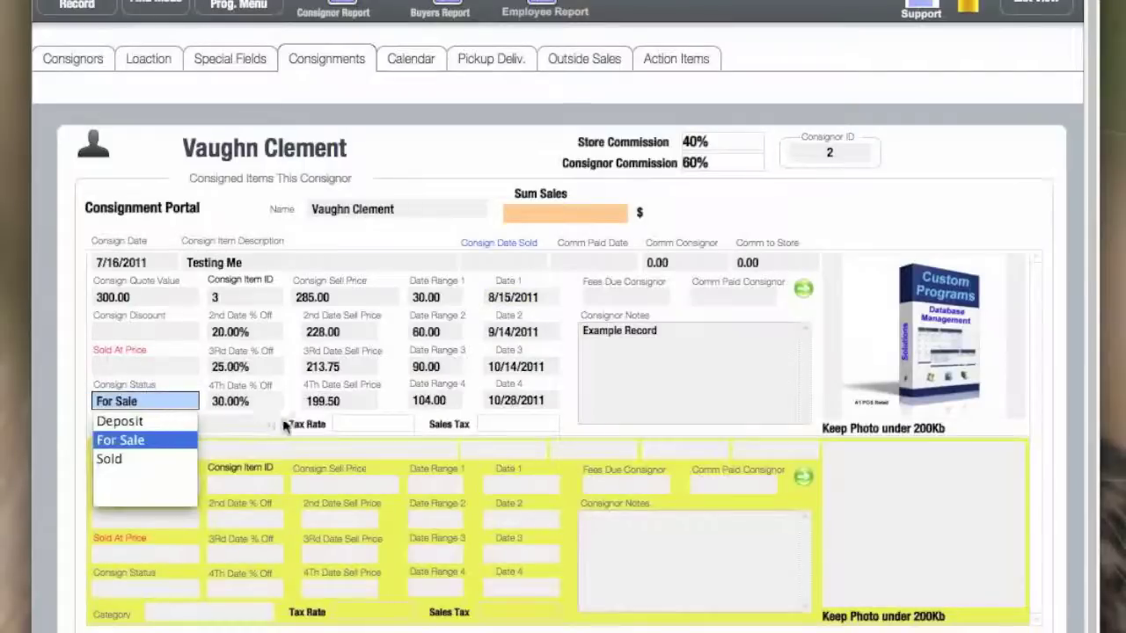
Step: Set the tax rate of the Testing Me consignment to .0357
{"action": "left_click", "coordinate": [358, 426]}
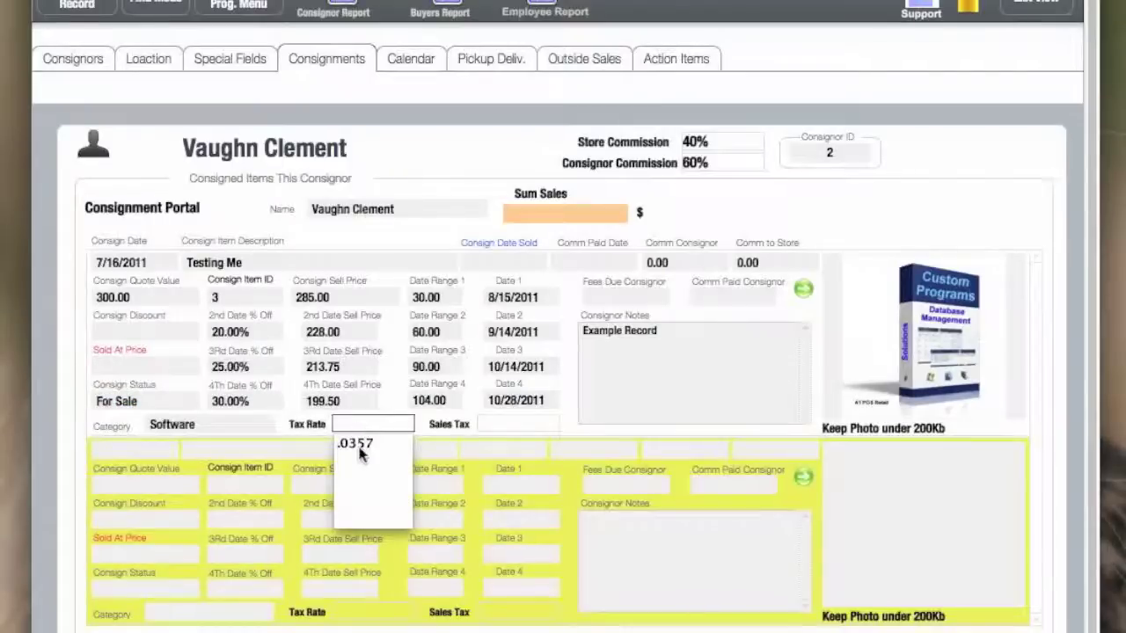
{"action": "left_click", "coordinate": [358, 444]}
{"action": "key", "text": "Tab"}
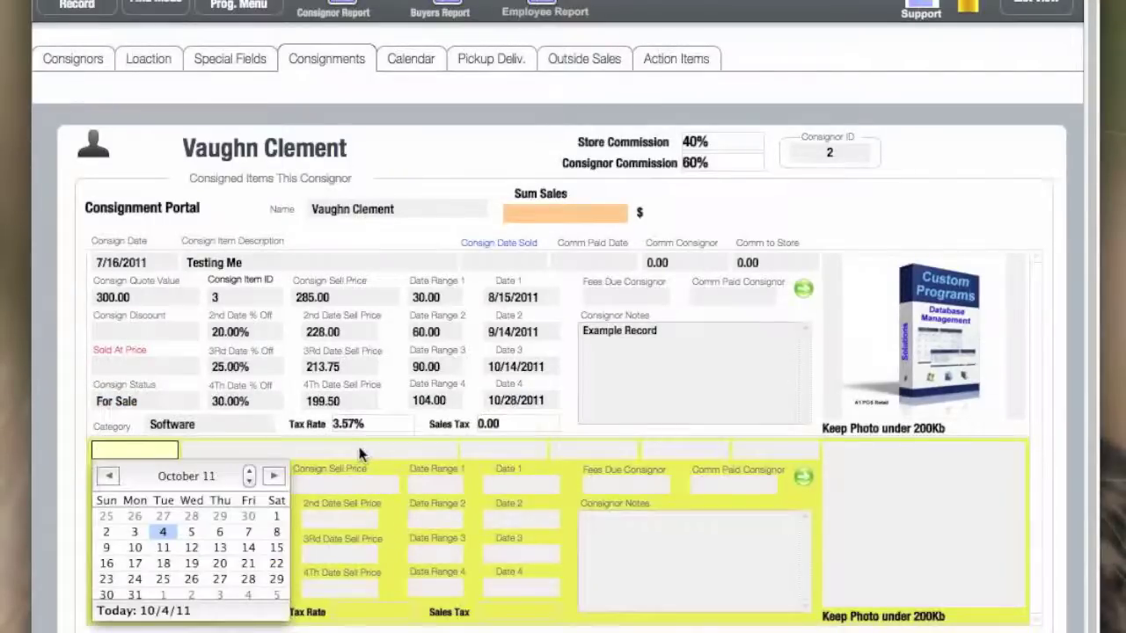
{"action": "left_click", "coordinate": [507, 429]}
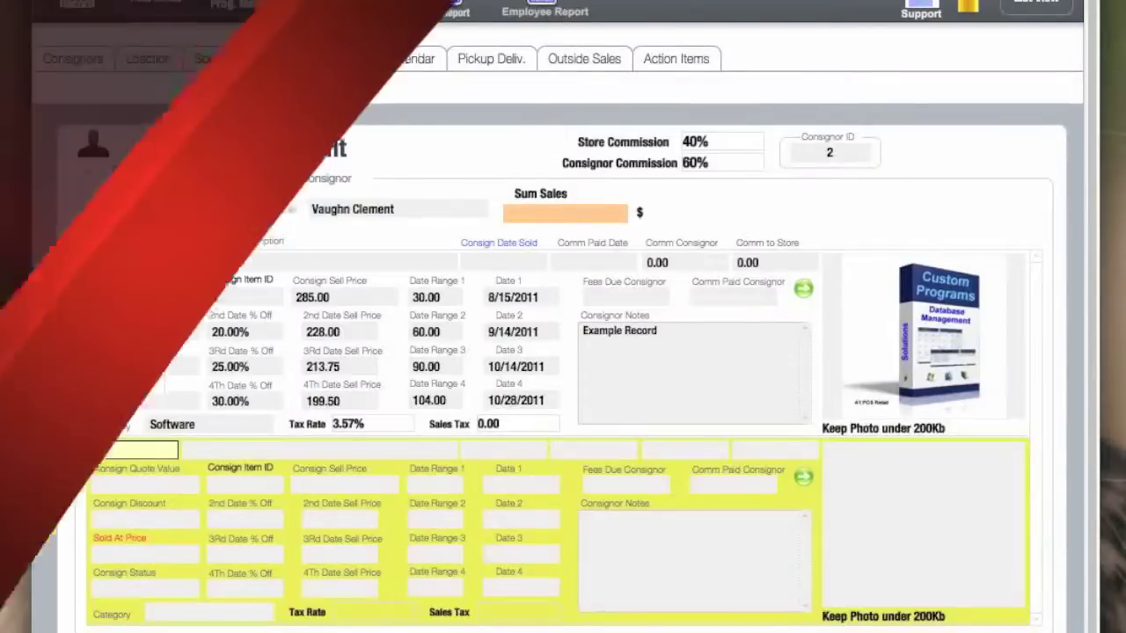
Step: View the calendar page, and examine the status choices and notes of the consignor's first pickup and delivery entry
{"action": "left_click", "coordinate": [410, 58]}
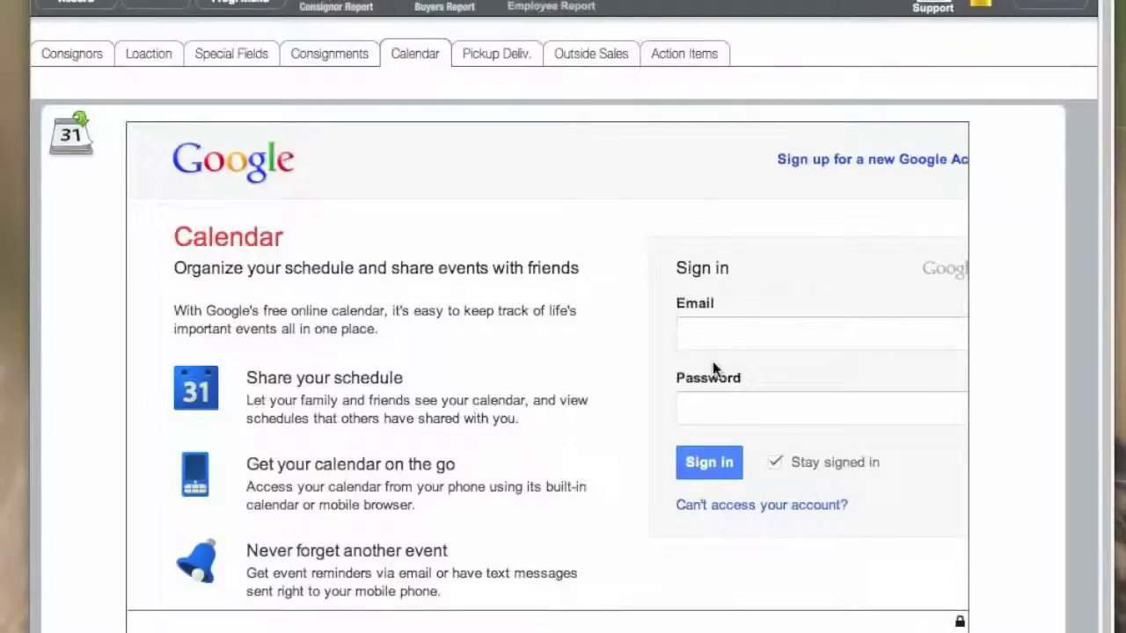
{"action": "left_click", "coordinate": [495, 57]}
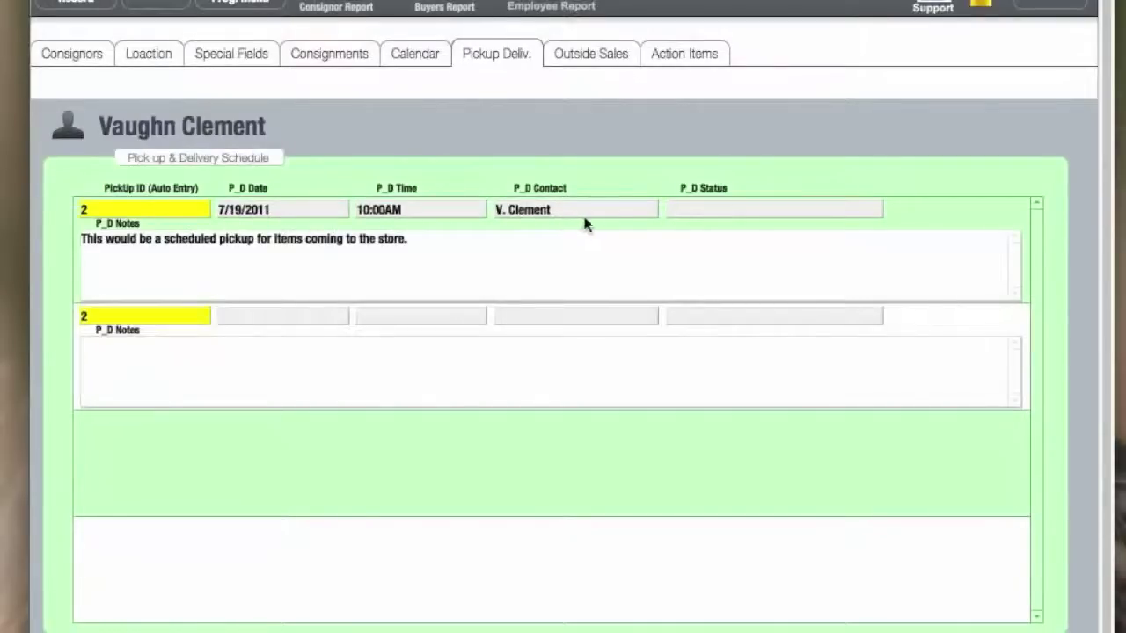
{"action": "left_click", "coordinate": [696, 212]}
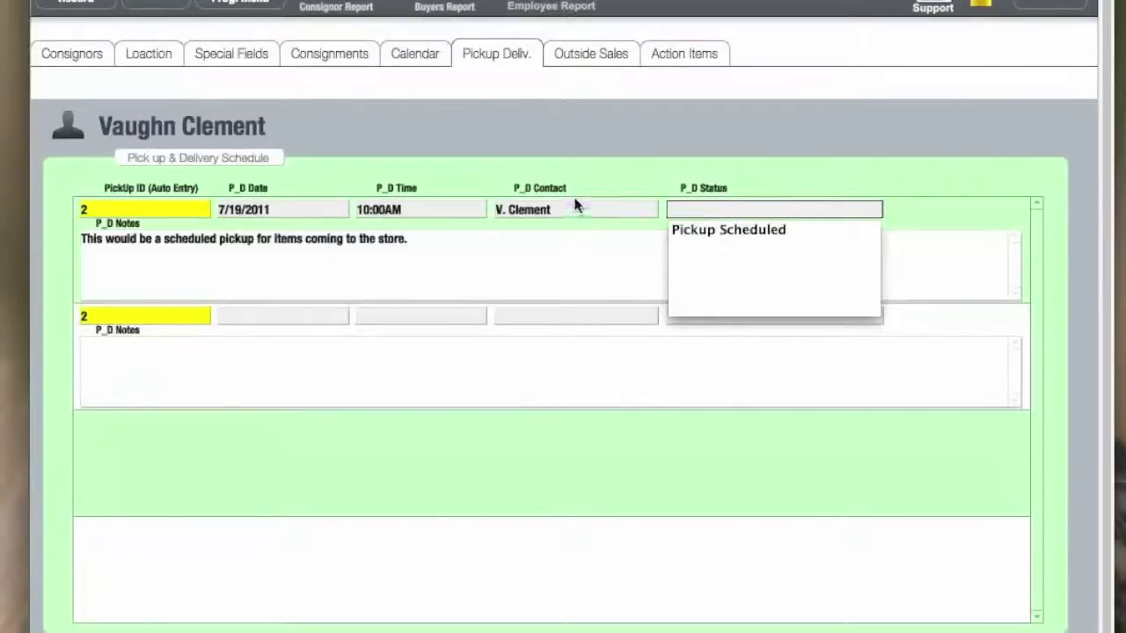
{"action": "key", "text": "Escape"}
{"action": "left_click", "coordinate": [133, 251]}
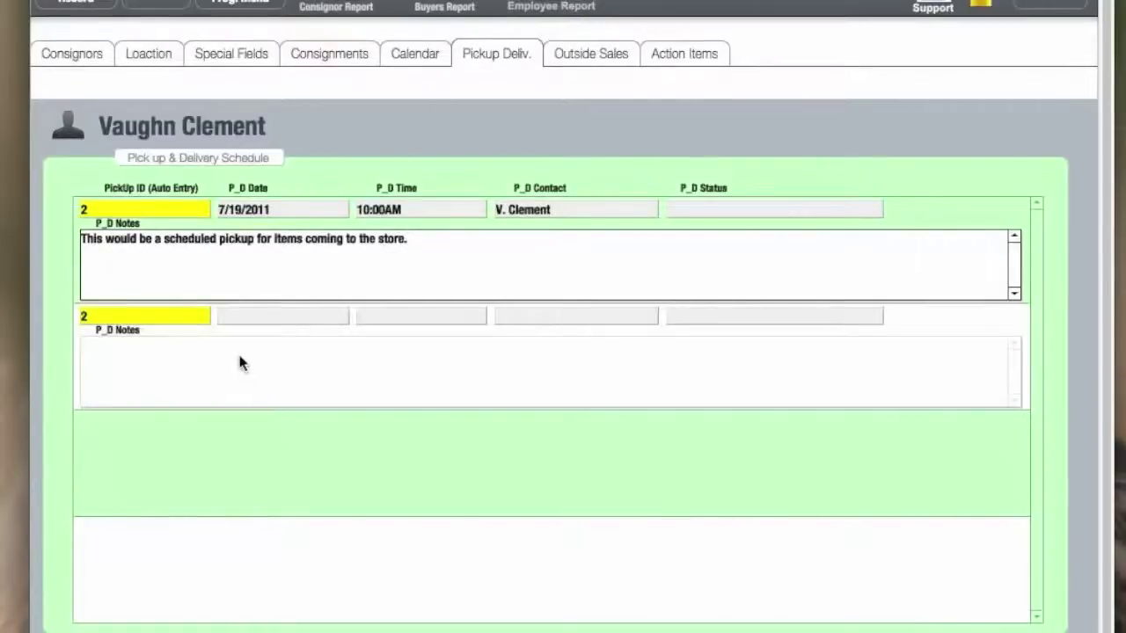
Step: Examine the first outside sales entry's start date, end date, start time, sale type and sale status fields
{"action": "left_click", "coordinate": [591, 58]}
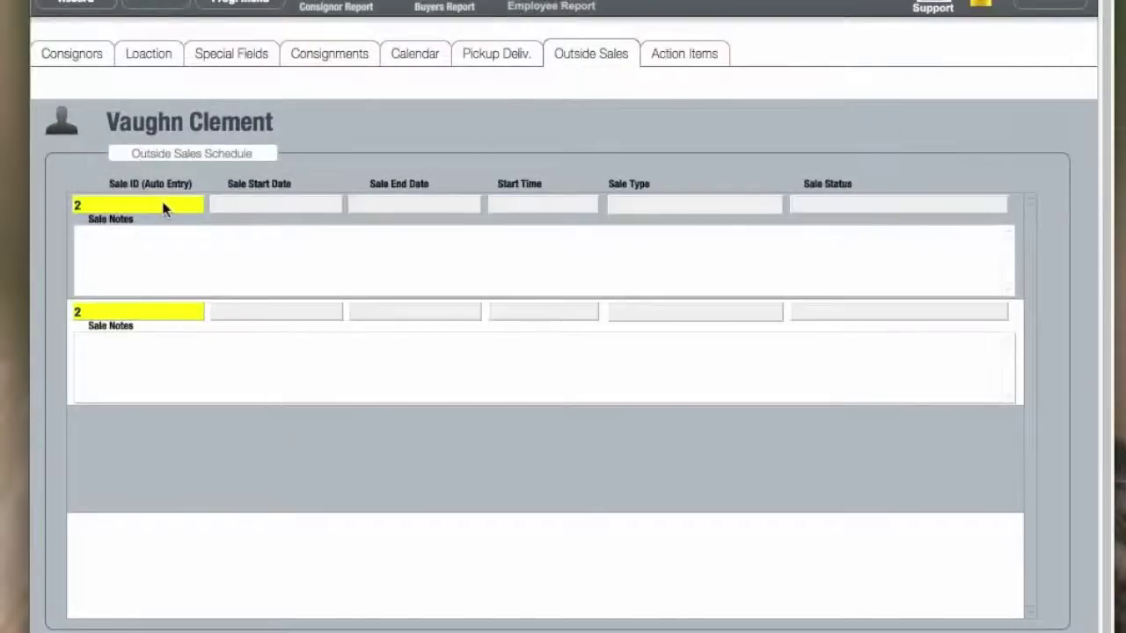
{"action": "left_click", "coordinate": [255, 216]}
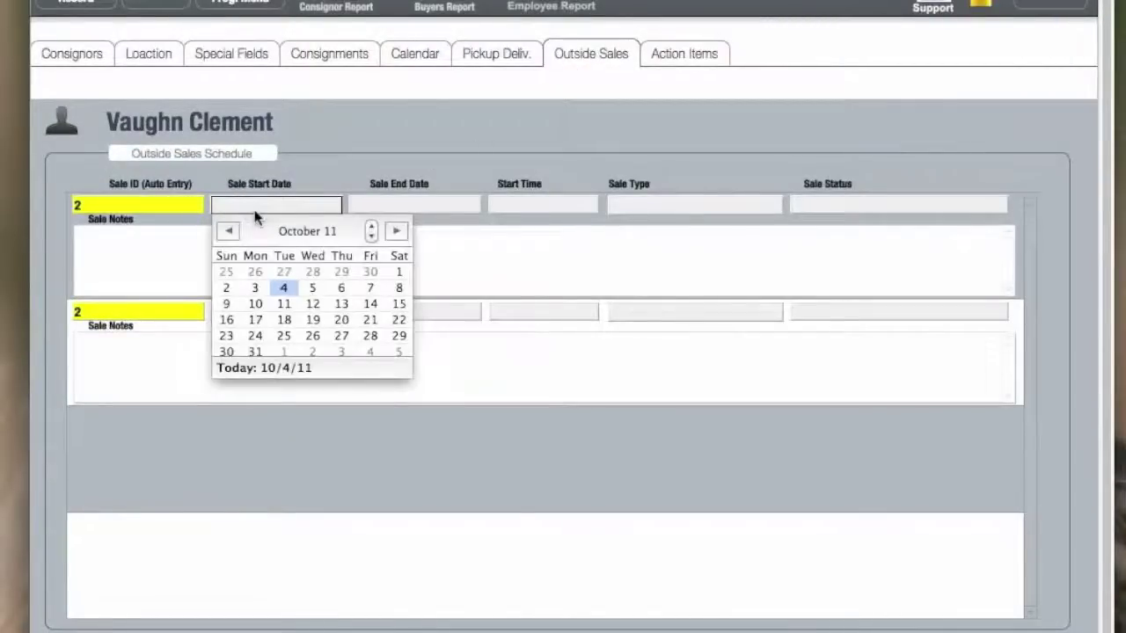
{"action": "left_click", "coordinate": [396, 212]}
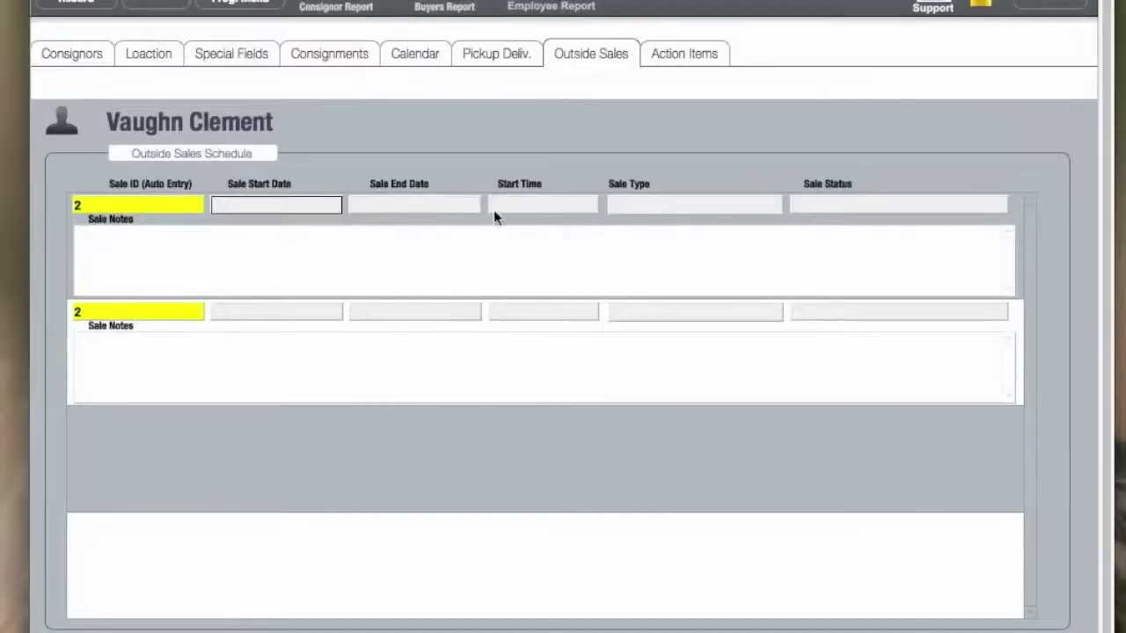
{"action": "left_click", "coordinate": [522, 211]}
{"action": "left_click", "coordinate": [656, 209]}
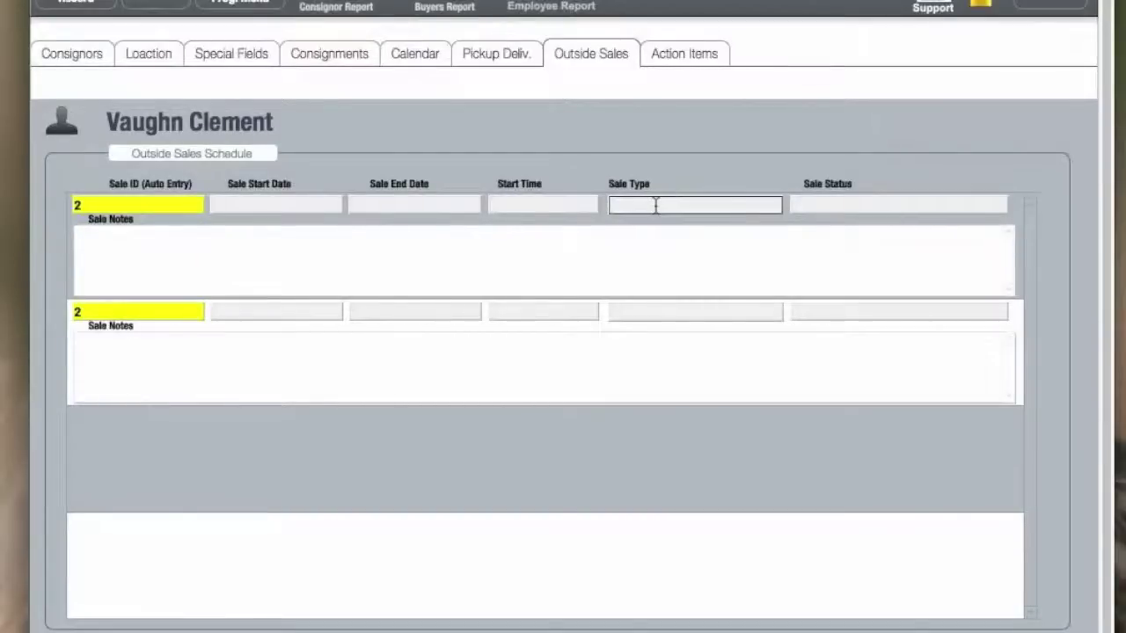
{"action": "left_click", "coordinate": [807, 209]}
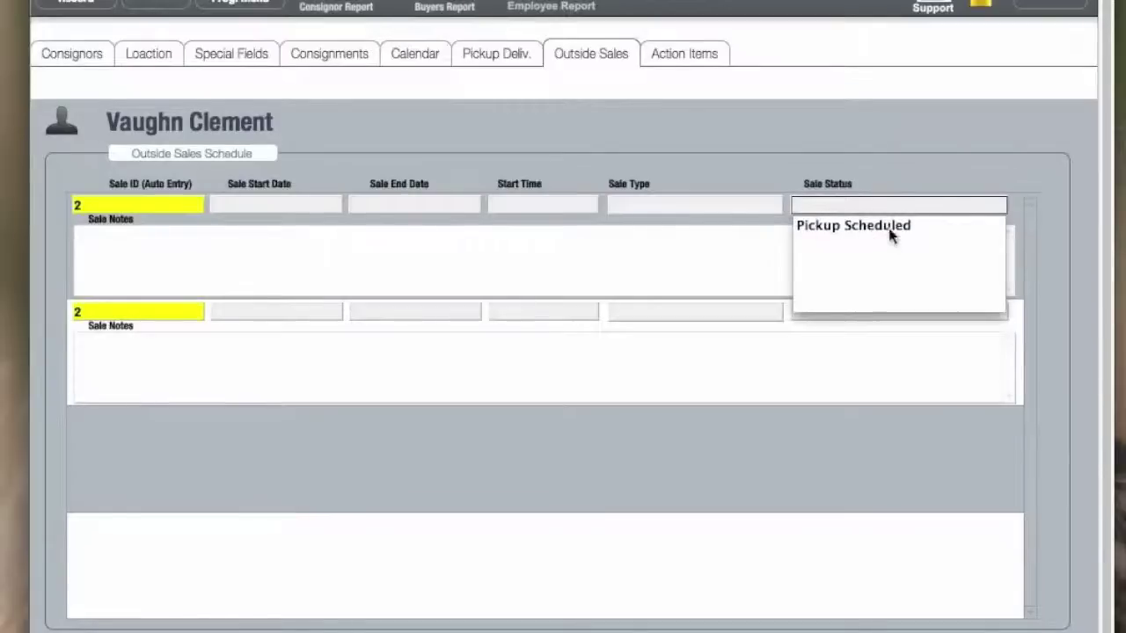
{"action": "left_click", "coordinate": [648, 261]}
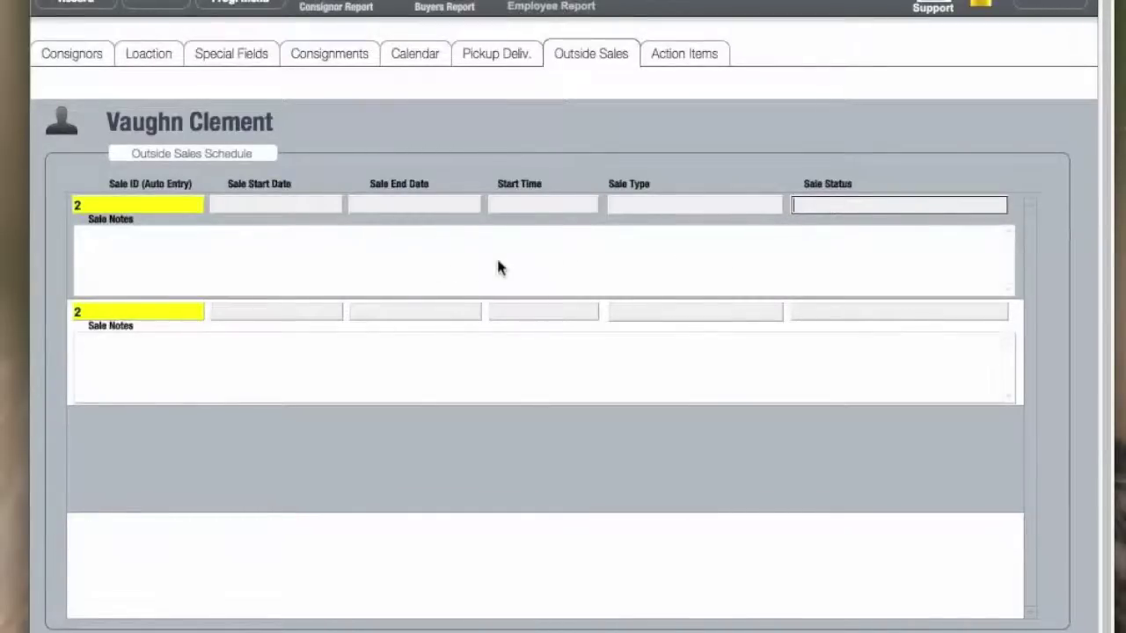
{"action": "left_click", "coordinate": [828, 206]}
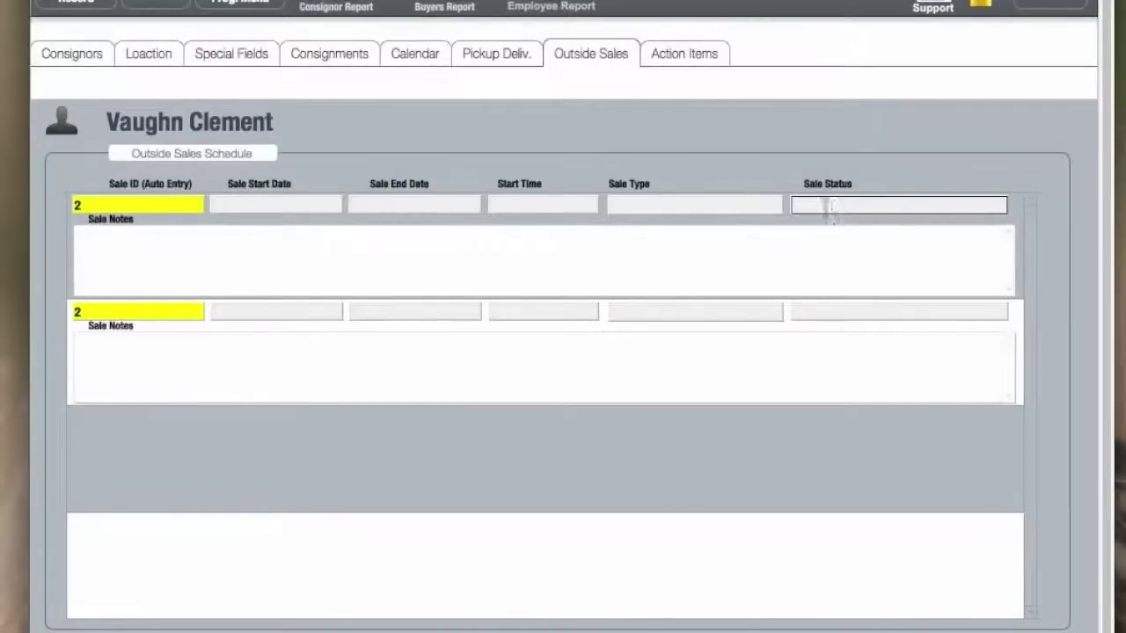
Step: Examine the first action item's start date, finish task note and task status fields, leaving them empty
{"action": "left_click", "coordinate": [684, 54]}
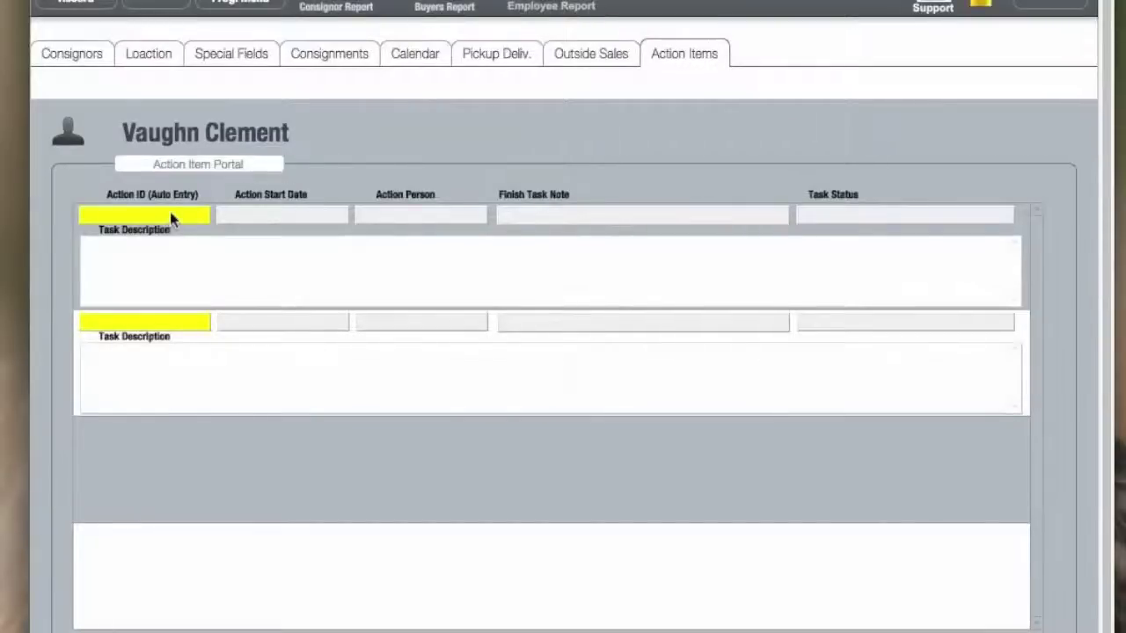
{"action": "left_click", "coordinate": [260, 219]}
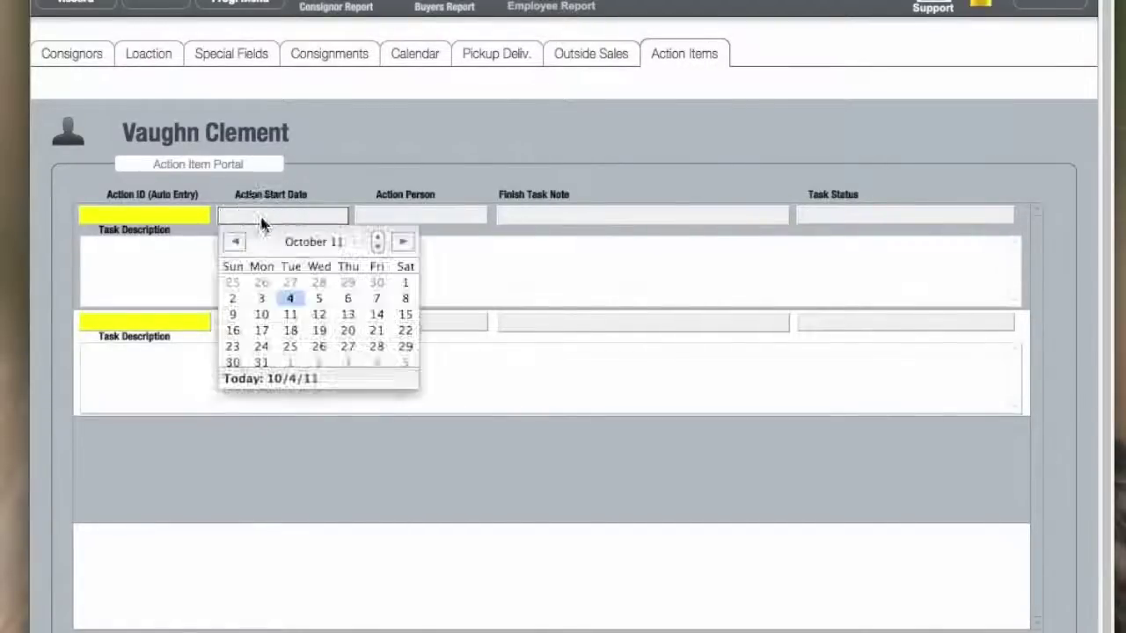
{"action": "key", "text": "Escape"}
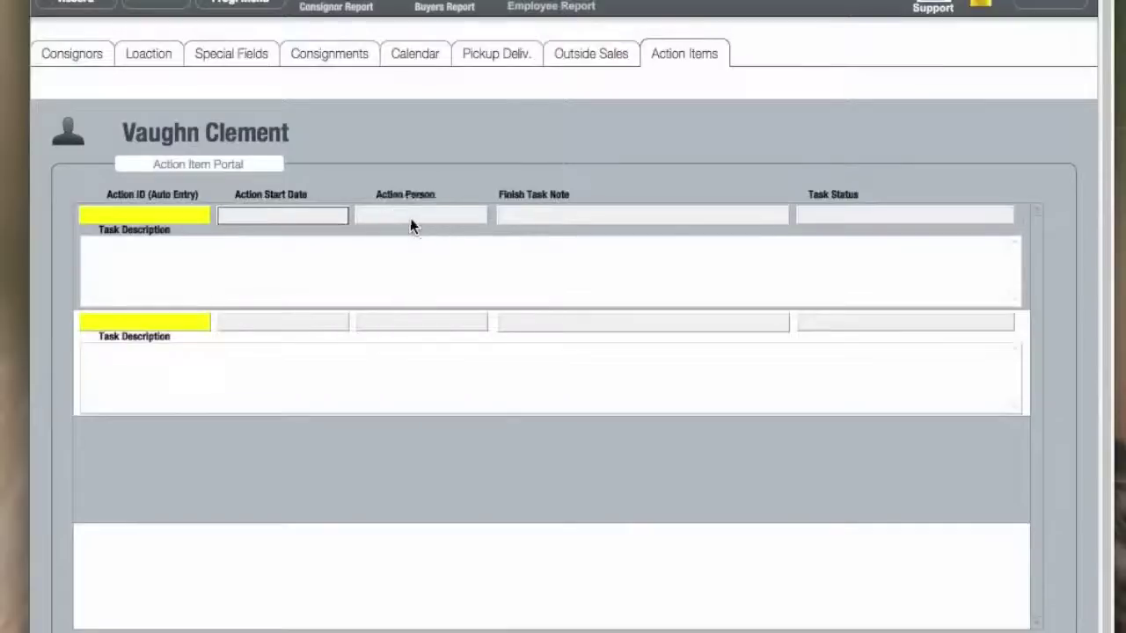
{"action": "left_click", "coordinate": [546, 221]}
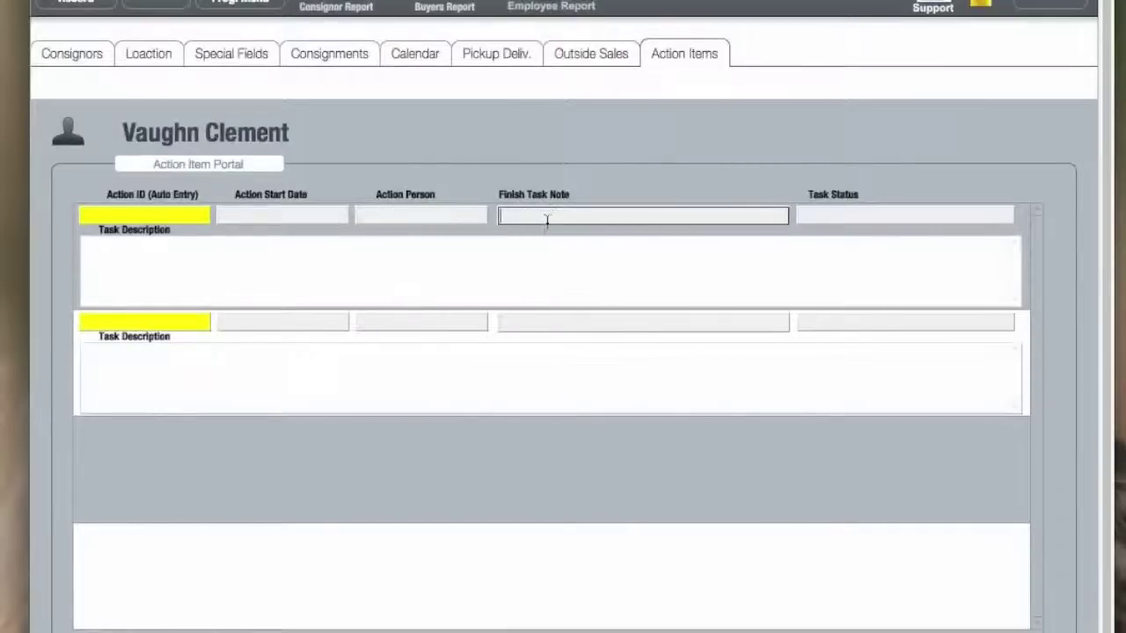
{"action": "left_click", "coordinate": [812, 218]}
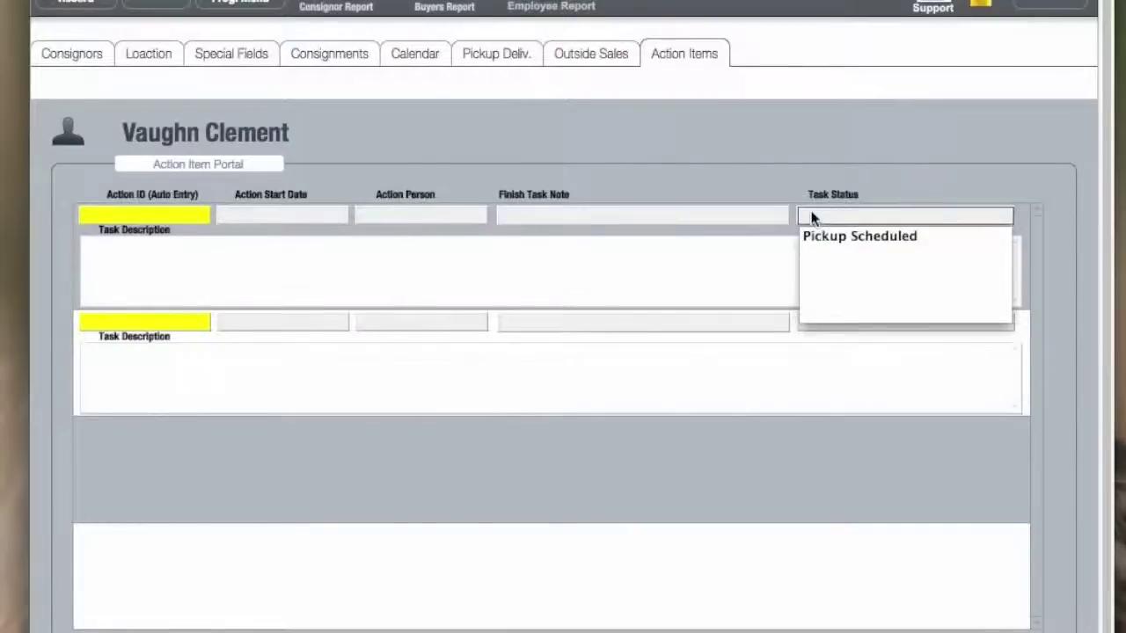
{"action": "key", "text": "Escape"}
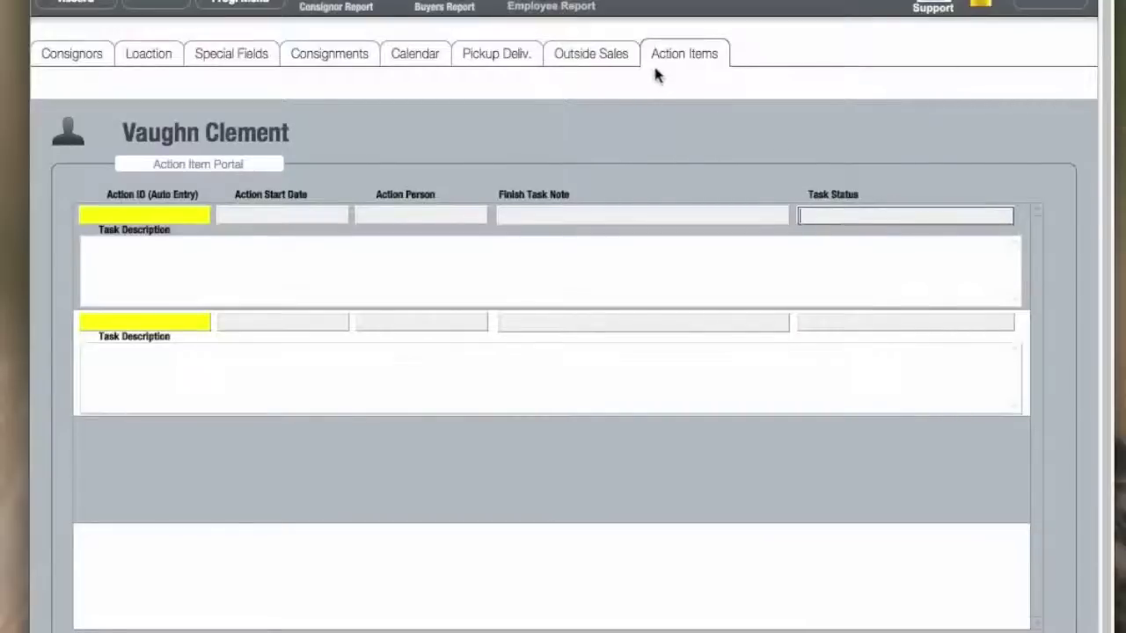